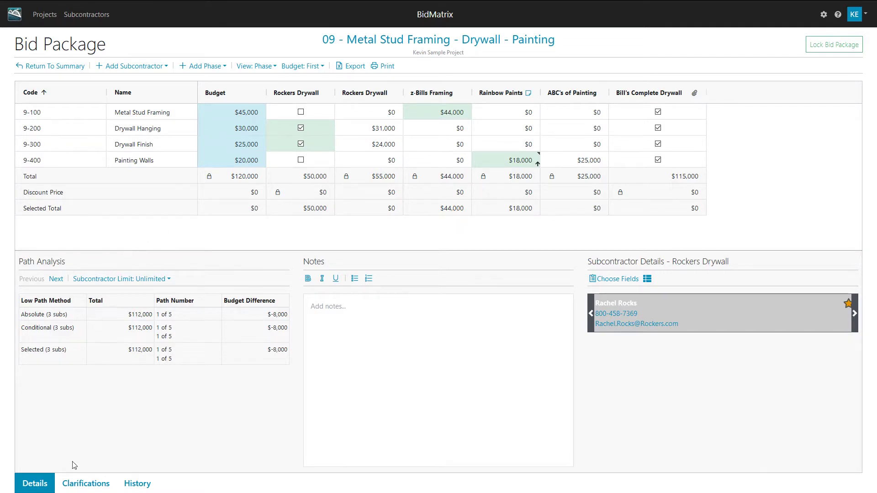
Step: Add a clarification named "Special Inspection on Framing" to the bid package
left_click(82, 487)
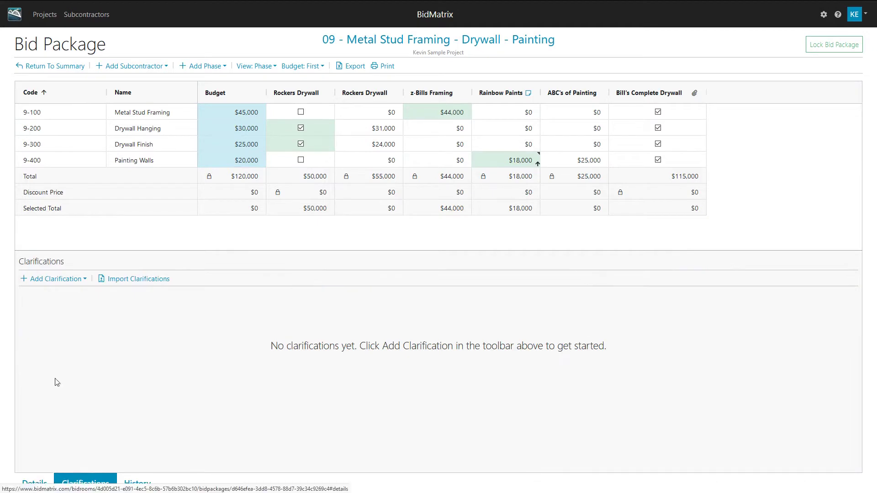
left_click(51, 282)
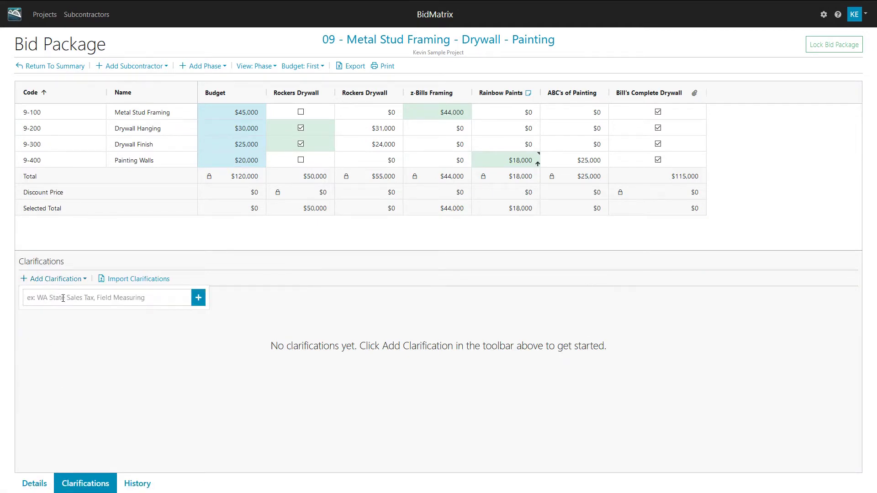
left_click(63, 299)
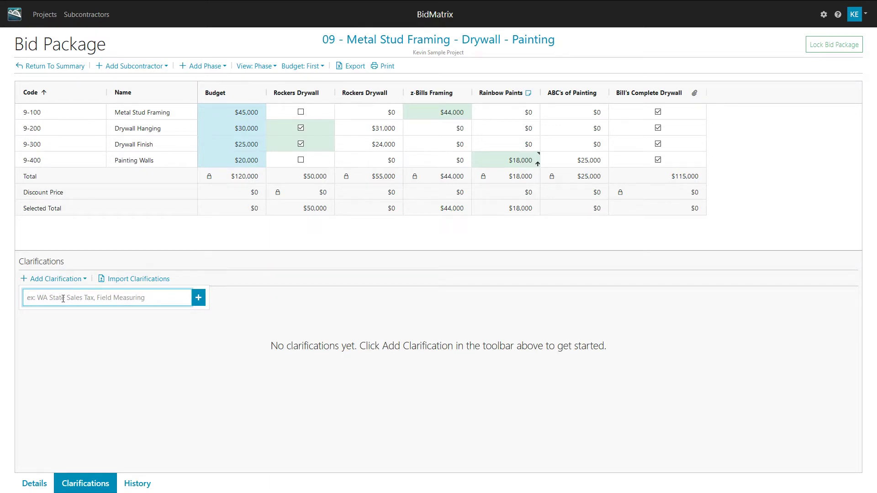
type("Special Inspection on Framing")
key("Return")
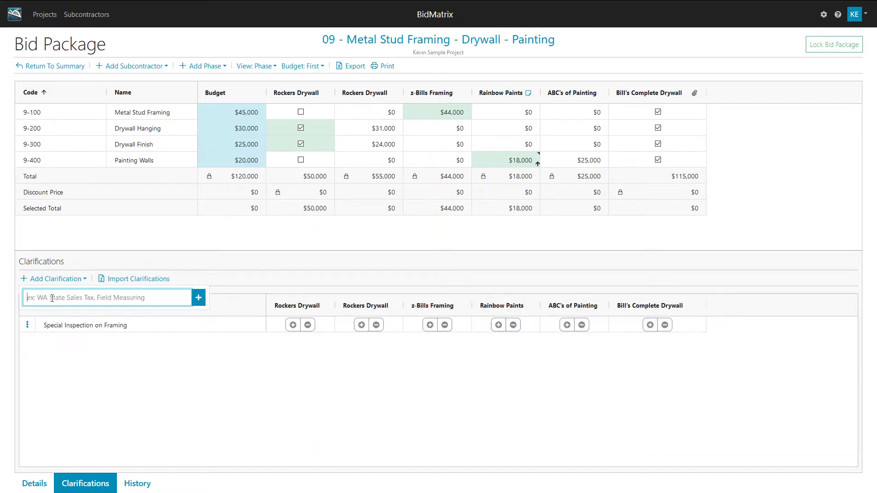
left_click(70, 344)
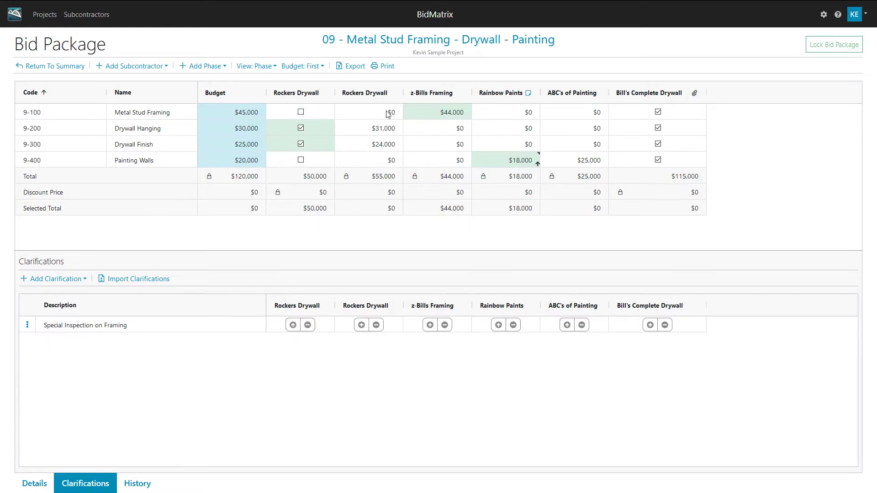
Step: Mark the framing inspection clarification as excluded for z-Bills Framing and included for Bill's Complete Drywall
left_click(445, 328)
left_click(443, 327)
left_click(448, 325)
left_click(649, 325)
mouse_move(409, 328)
left_click(409, 328)
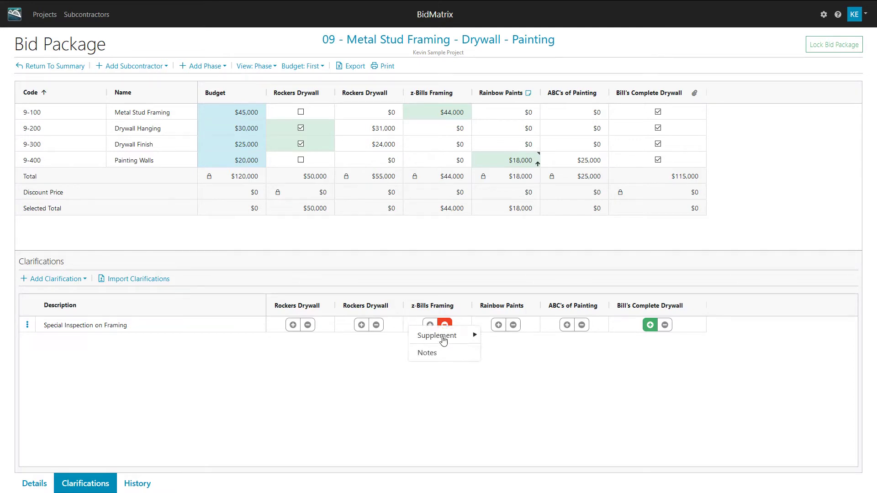
mouse_move(443, 340)
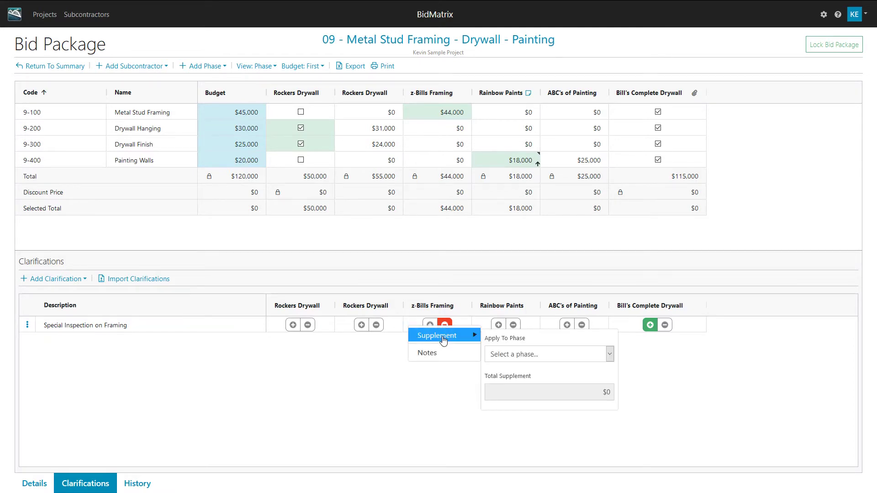
left_click(520, 357)
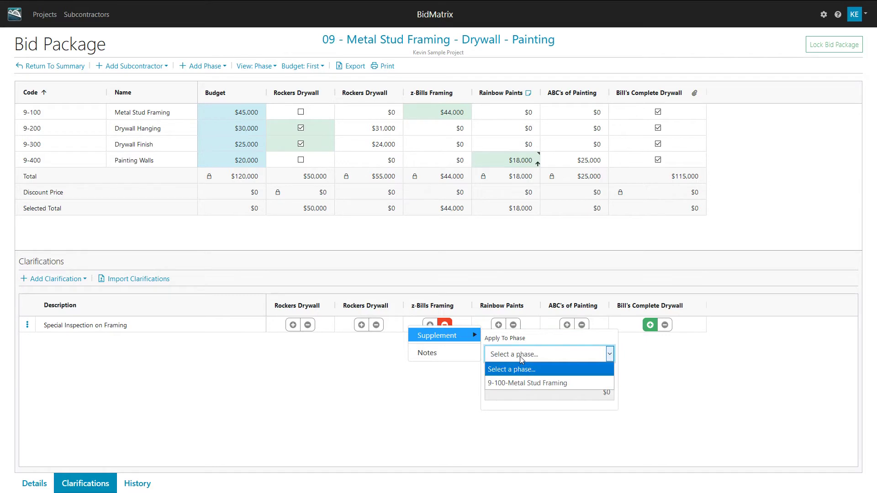
left_click(520, 382)
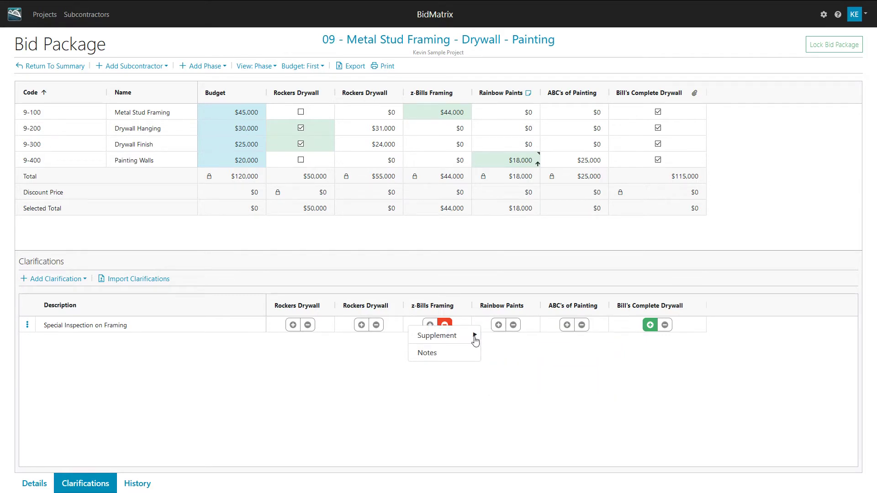
mouse_move(466, 338)
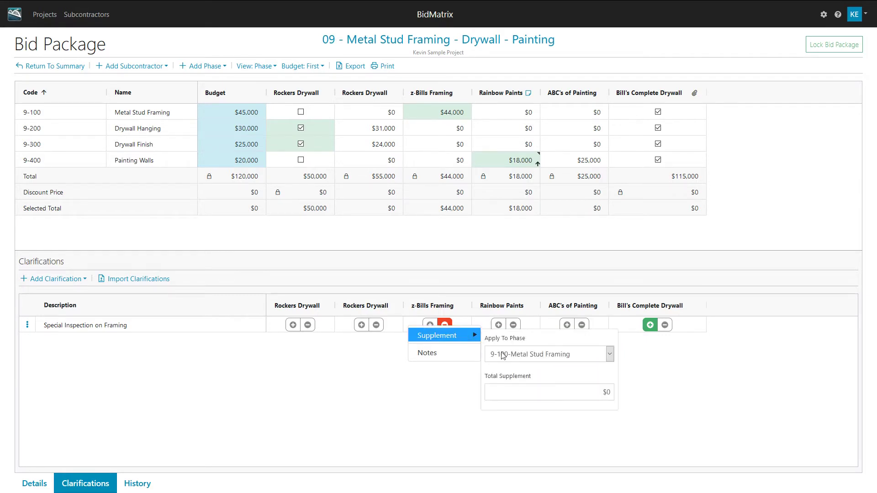
left_click(579, 393)
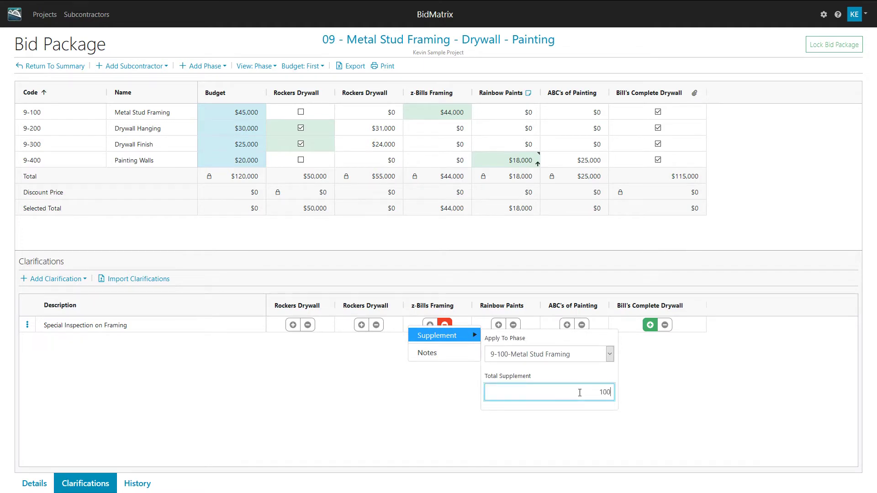
left_click(667, 384)
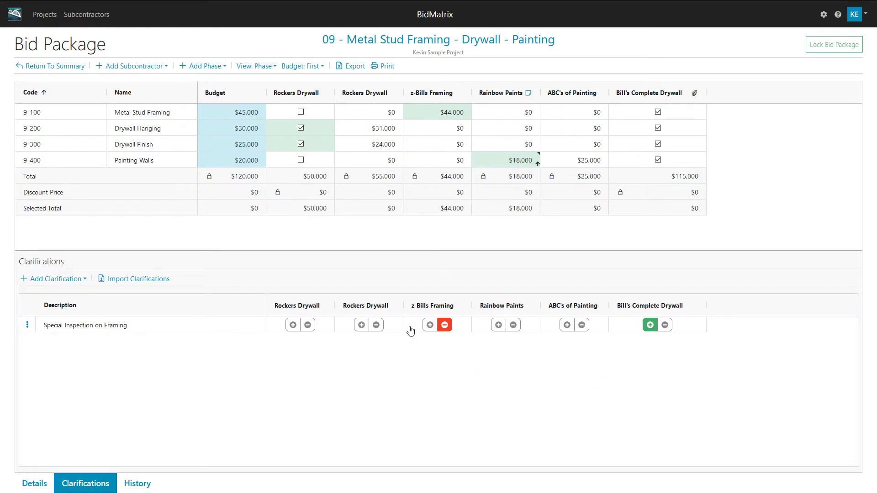
Step: Add a $1,000 supplement for z-Bills Framing on the special inspection clarification, applied to phase 9-100-Metal Stud Framing
left_click(409, 326)
mouse_move(440, 344)
left_click(538, 356)
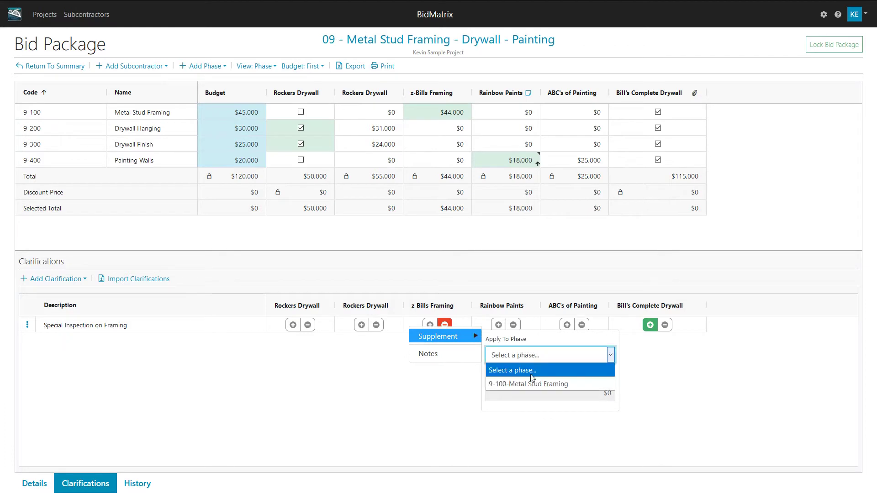
left_click(532, 388)
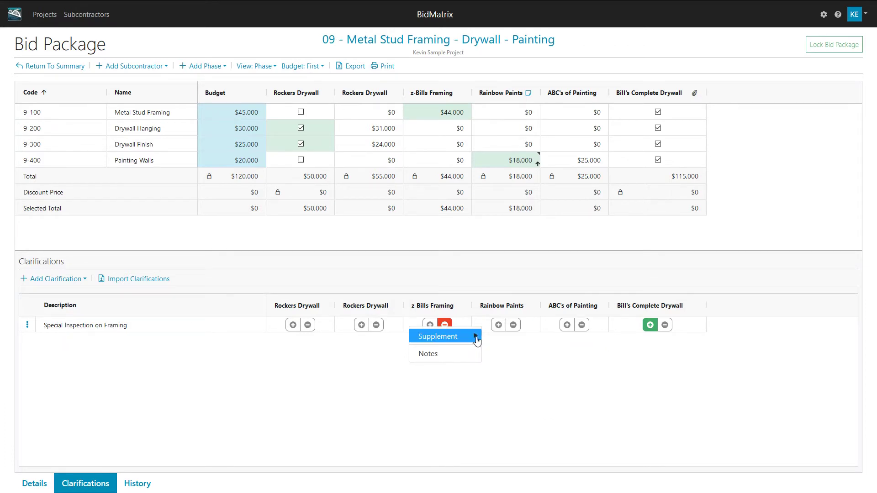
mouse_move(457, 336)
left_click(524, 397)
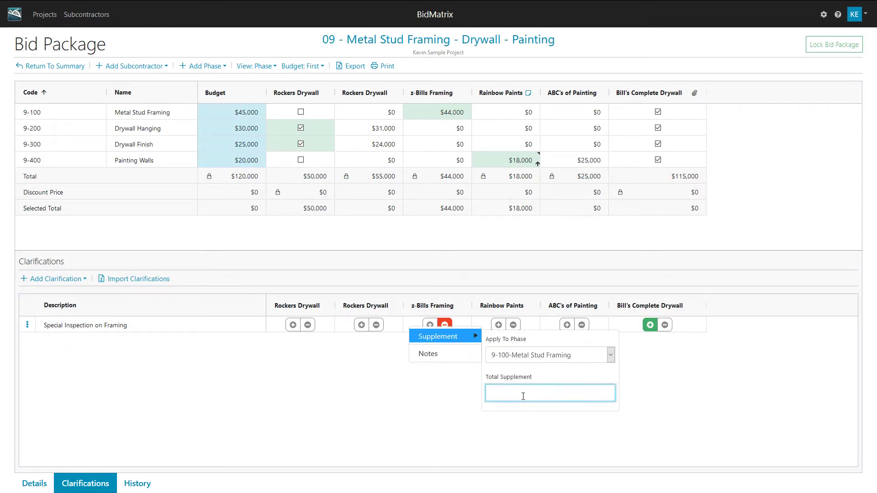
key("Return")
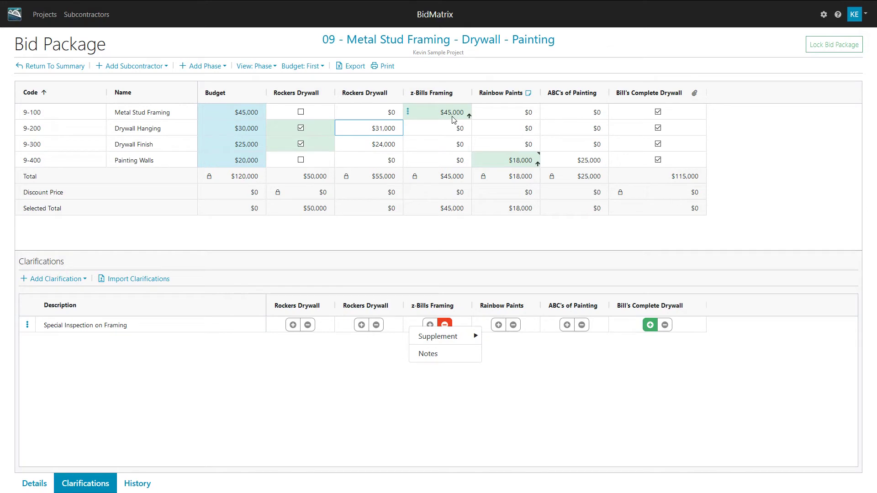
left_click(542, 389)
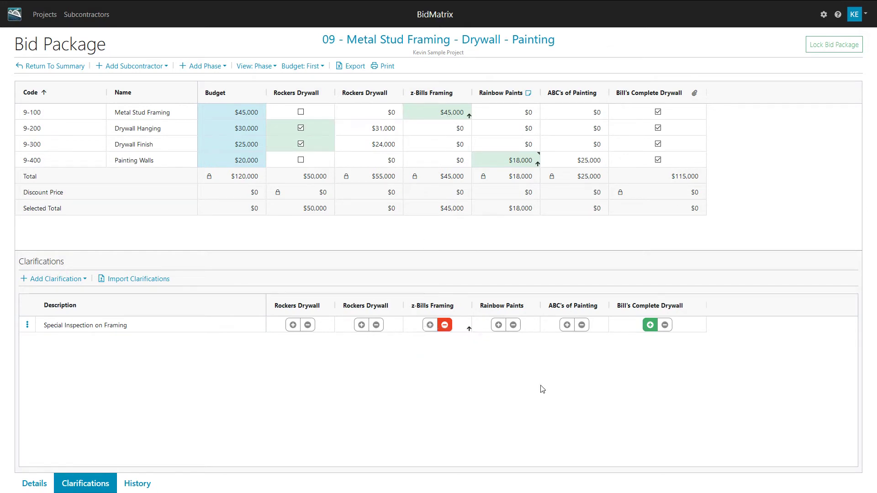
Step: Review the phase and total of z-Bills Framing's supplement on the special inspection clarification
left_click(408, 325)
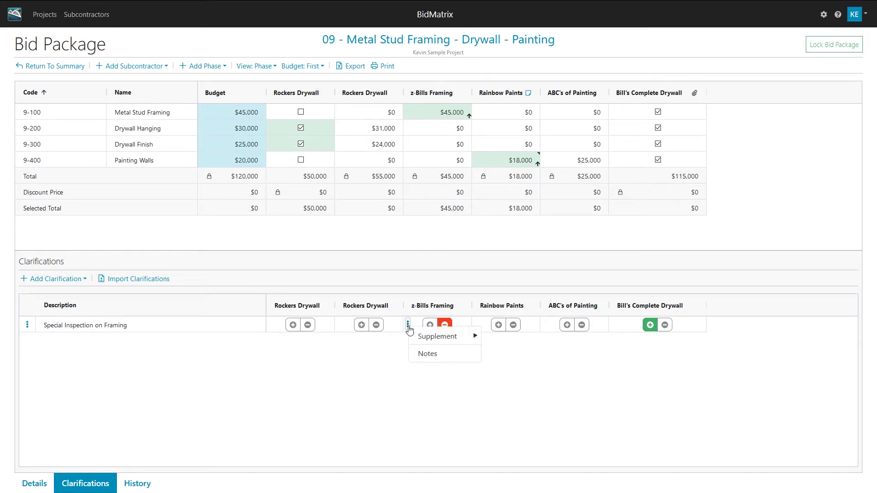
left_click(432, 340)
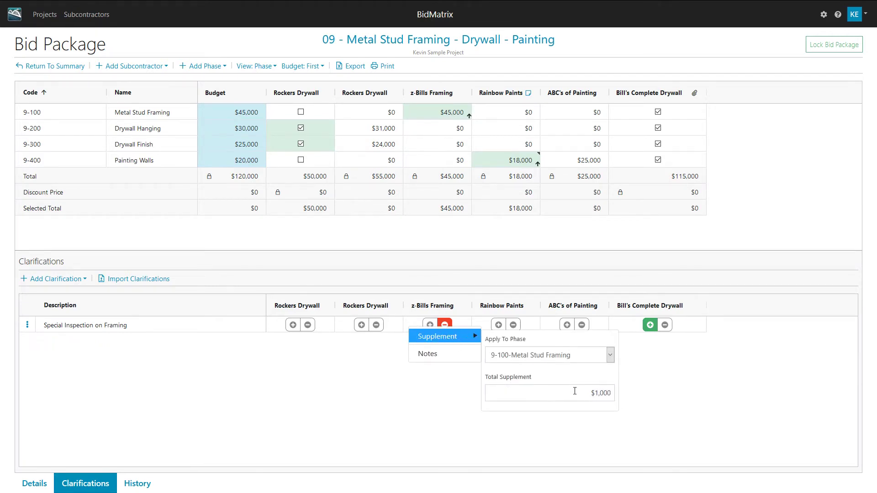
left_click(374, 365)
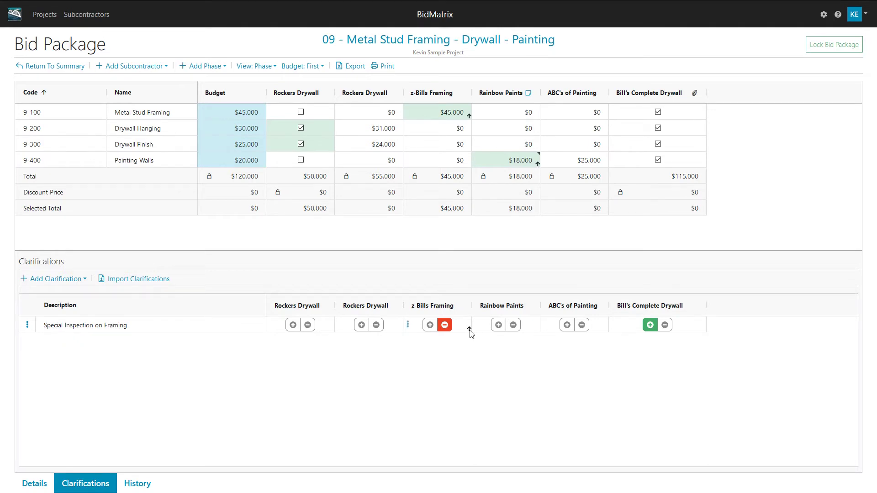
Step: Re-enter 1000 as the total supplement for z-Bills Framing on the special inspection clarification
mouse_move(471, 334)
left_click(408, 326)
mouse_move(423, 338)
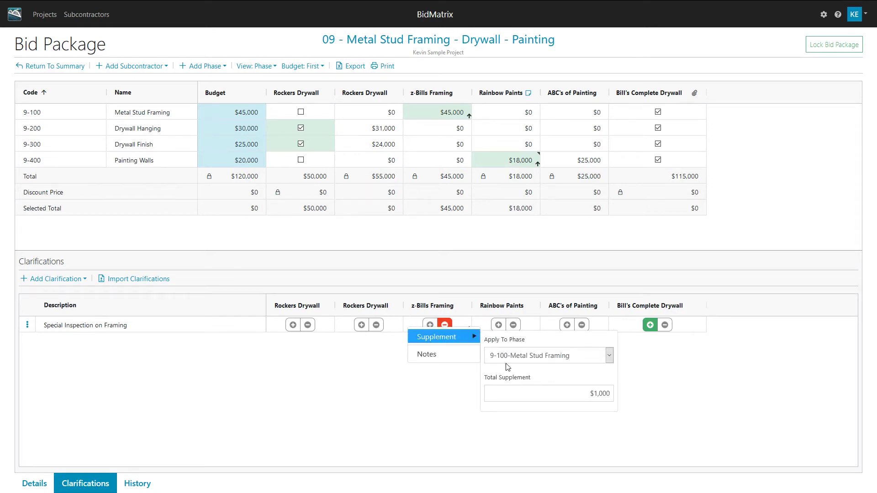
left_click(600, 394)
double_click(601, 394)
type("1000")
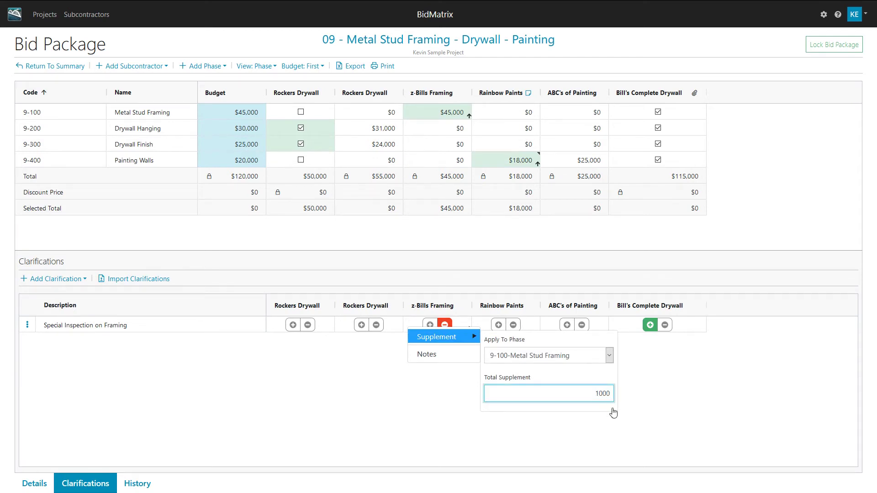
left_click(631, 384)
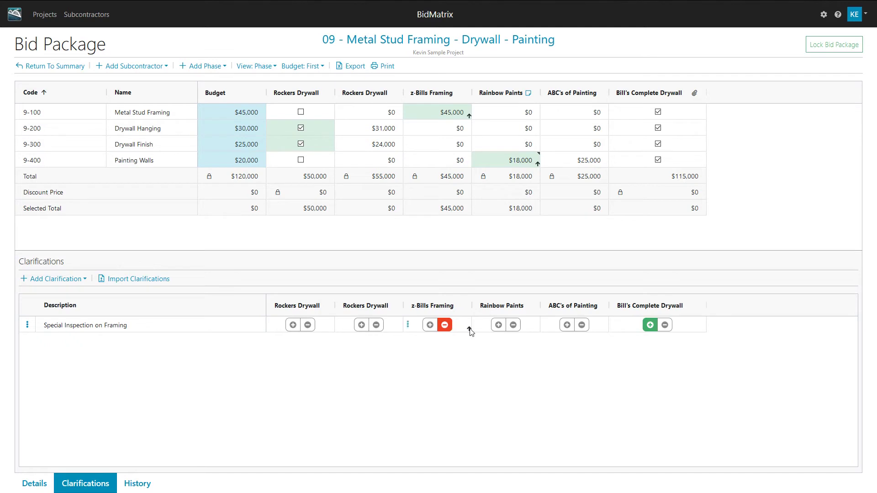
Step: Change z-Bills Framing's total supplement on the special inspection clarification to $100
mouse_move(470, 333)
left_click(408, 326)
mouse_move(446, 338)
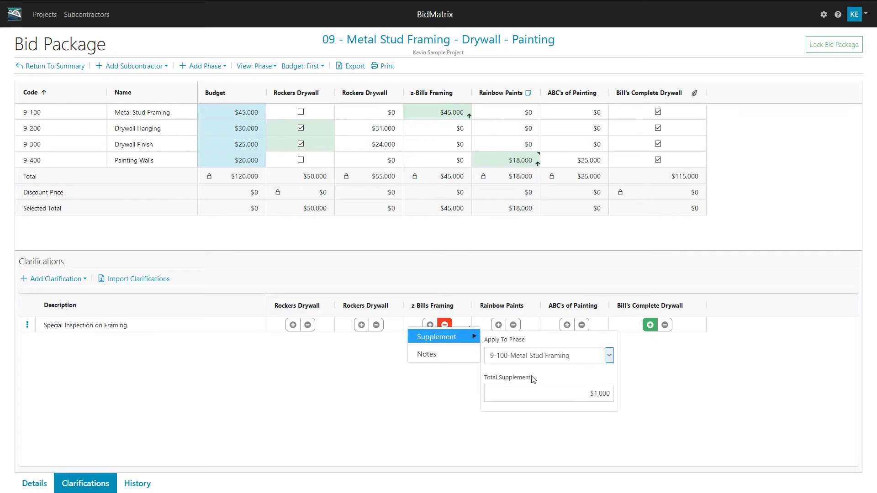
left_click(606, 396)
left_click(606, 396)
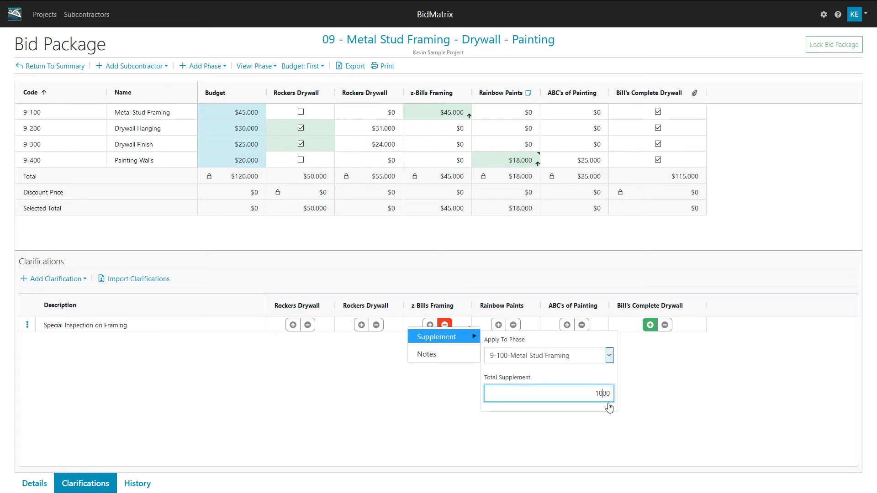
left_click(610, 407)
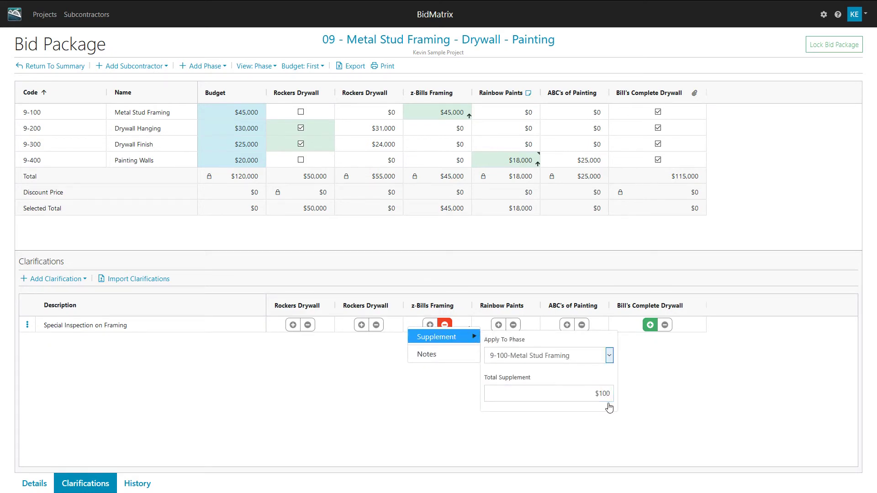
left_click(554, 435)
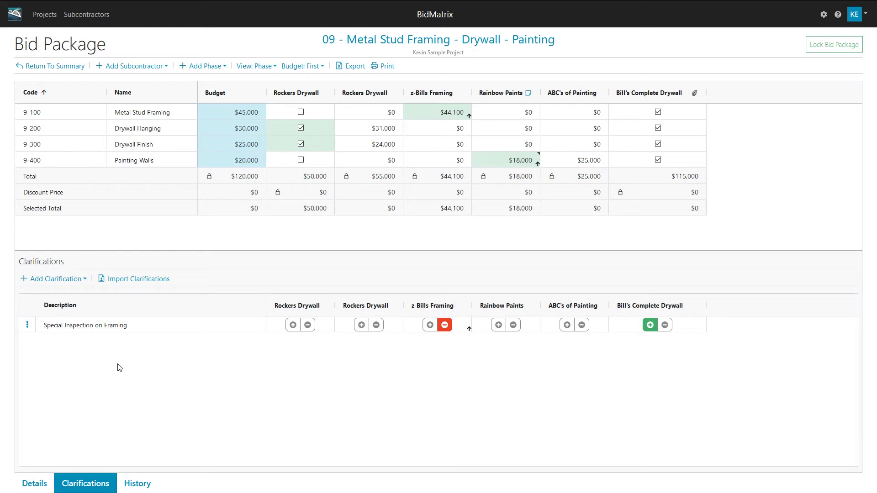
Step: Import clarifications from Clarifications.txt in the Received Bids folder, checking the file's contents in Notepad before uploading
left_click(137, 281)
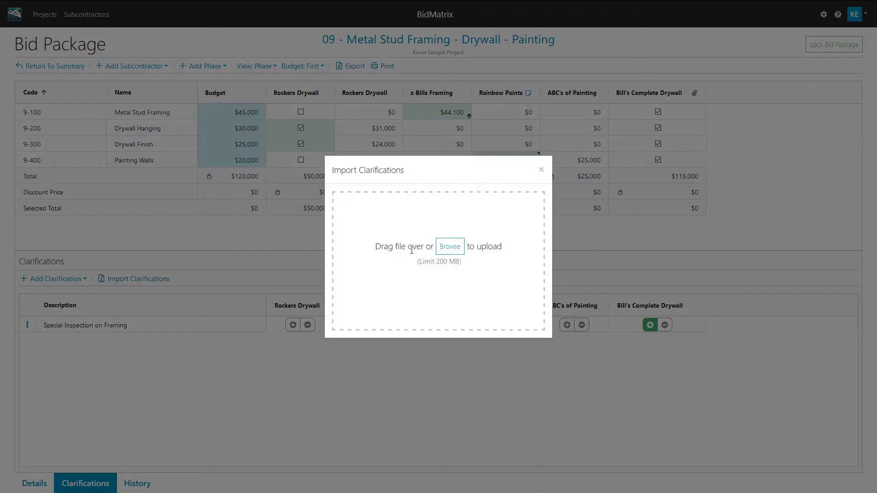
left_click(446, 249)
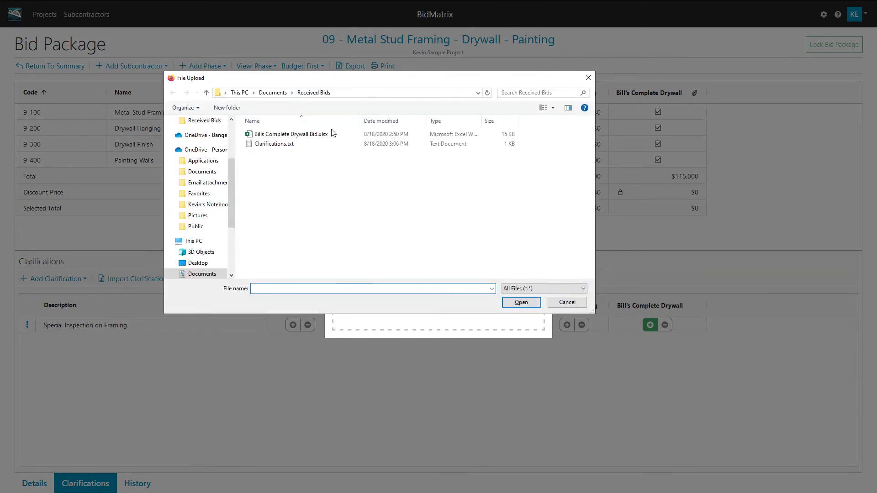
right_click(289, 147)
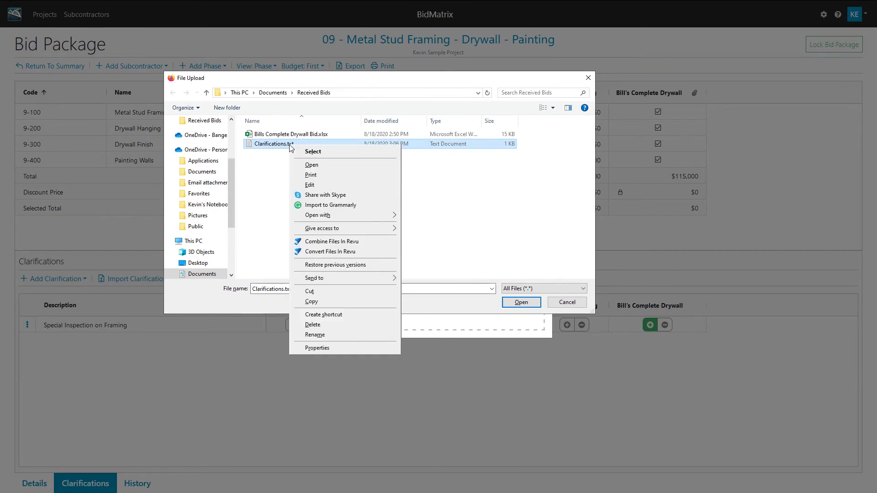
left_click(311, 186)
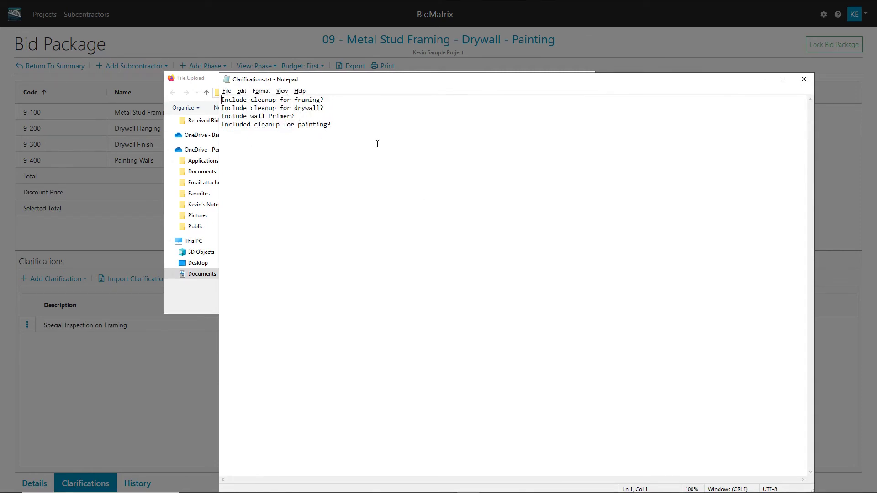
left_click(804, 81)
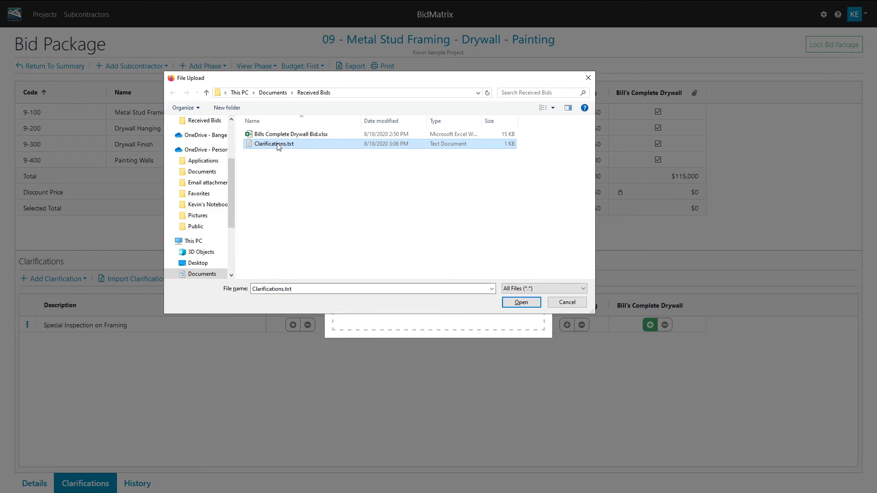
left_click(522, 303)
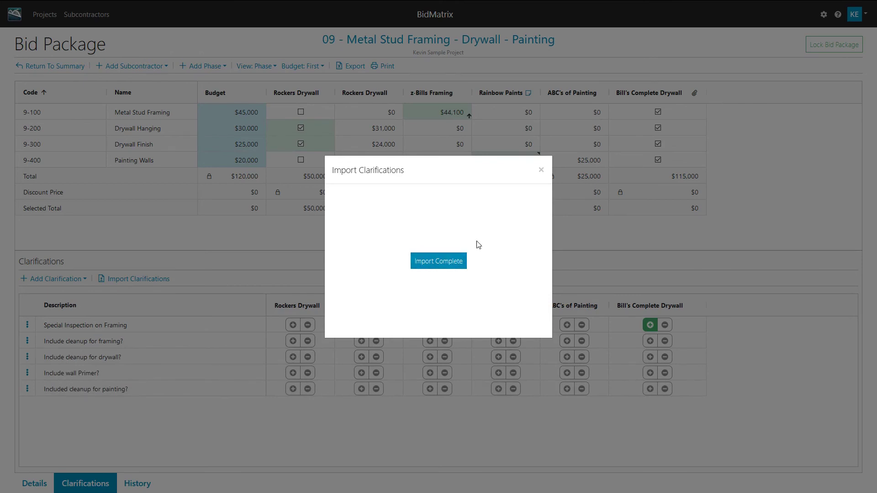
left_click(452, 262)
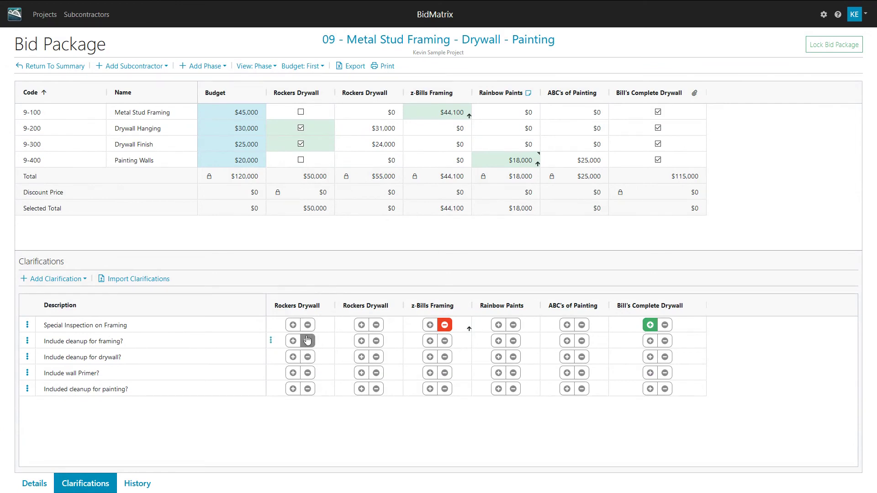
Step: For the first Rockers Drywall bid, mark framing and drywall cleanup as included, and wall primer and painting cleanup as excluded
left_click(293, 342)
left_click(293, 358)
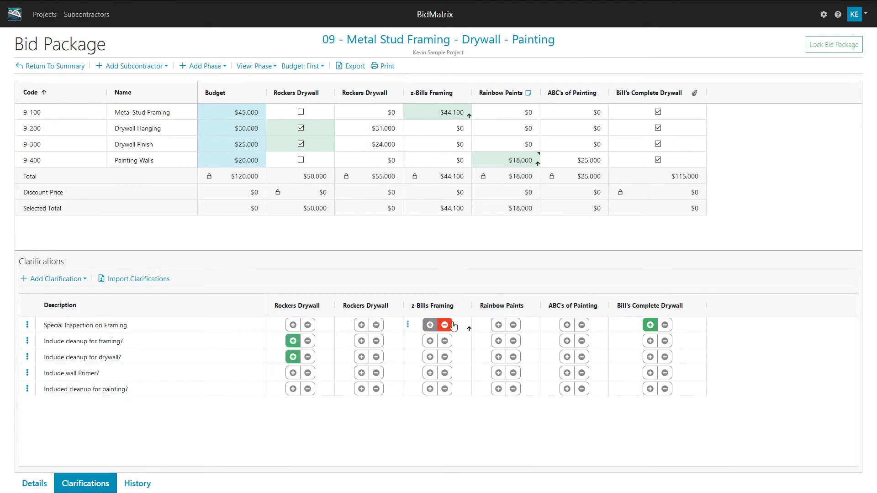
left_click(308, 373)
left_click(308, 389)
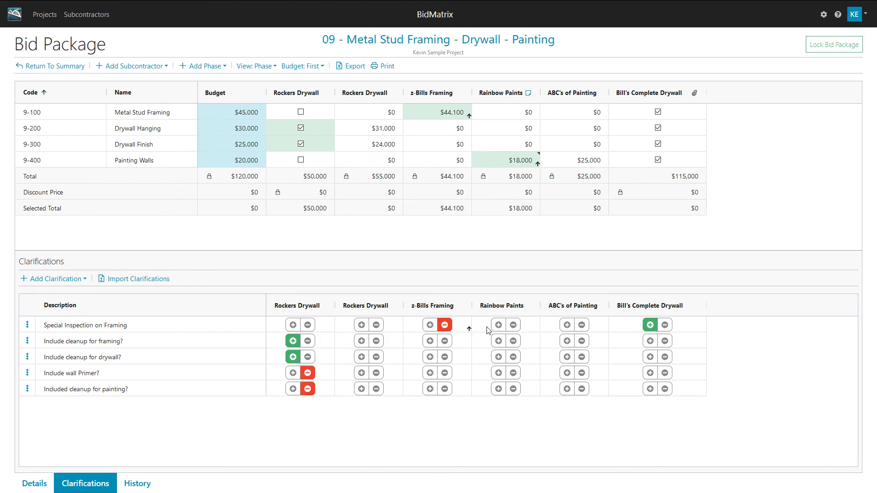